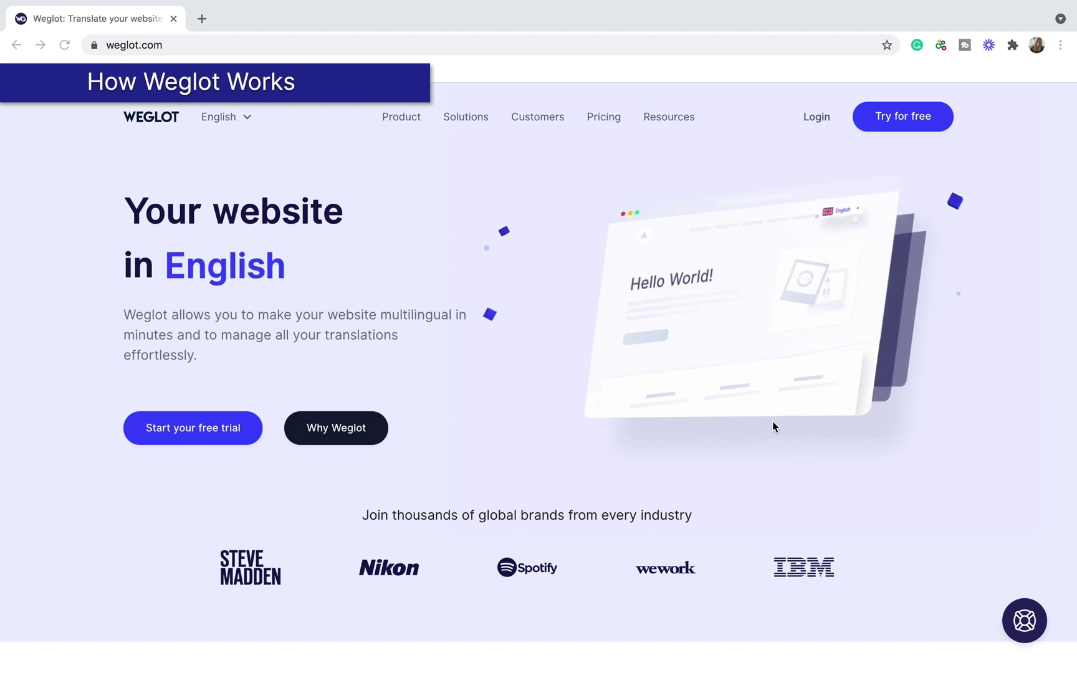
- Scroll the weglot.com homepage past the brand logos to 'A complete website translation solution'
scroll(772, 421, down, 4)
scroll(771, 421, down, 3)
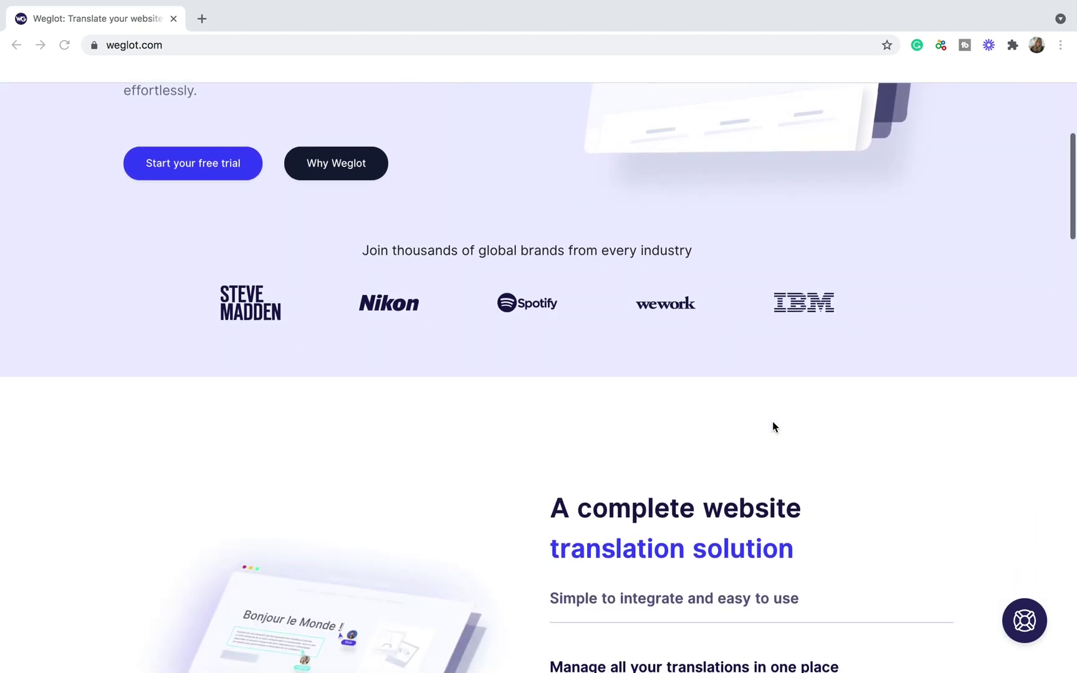
scroll(772, 422, down, 2)
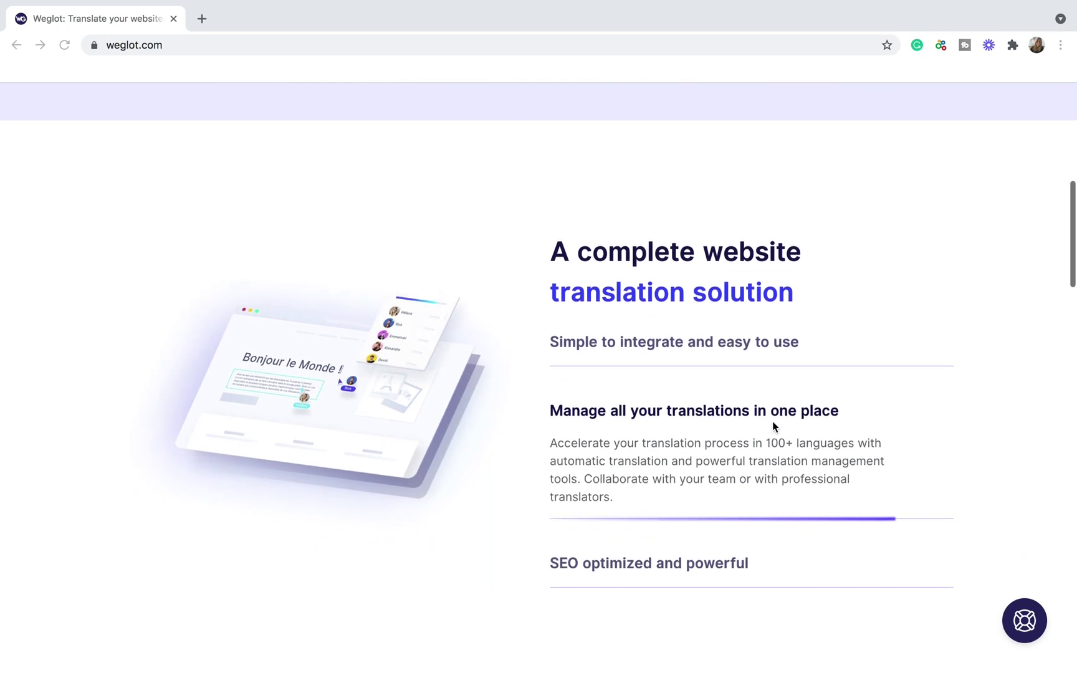
scroll(772, 422, down, 3)
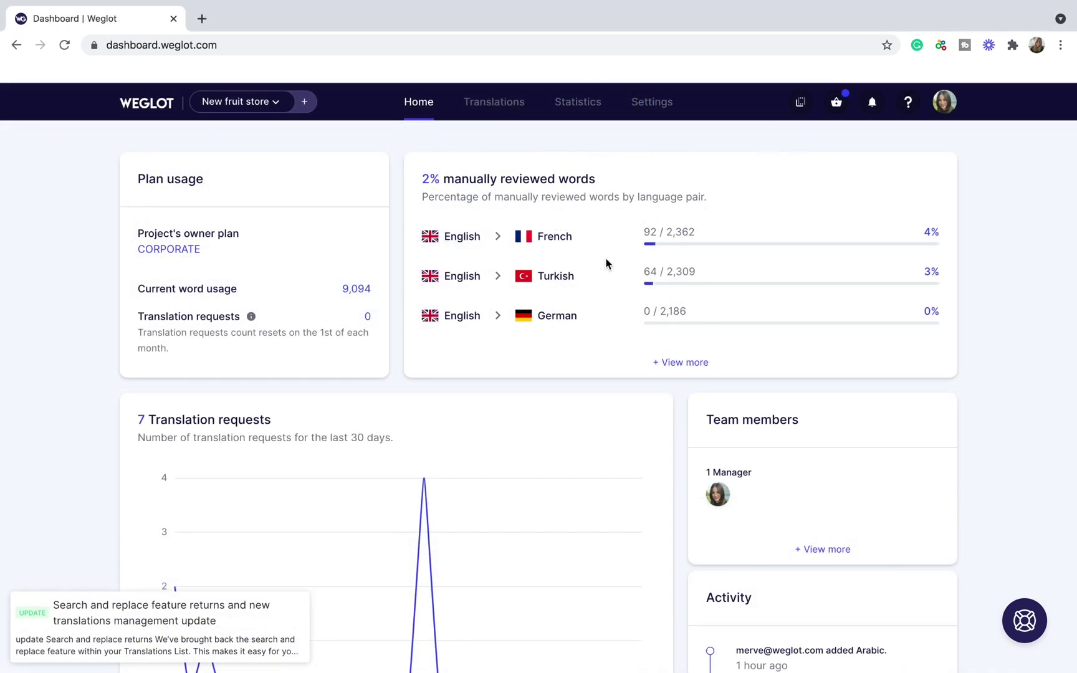
- Open the English-to-German translations list and begin editing the 'Suche ...' translation
click(534, 317)
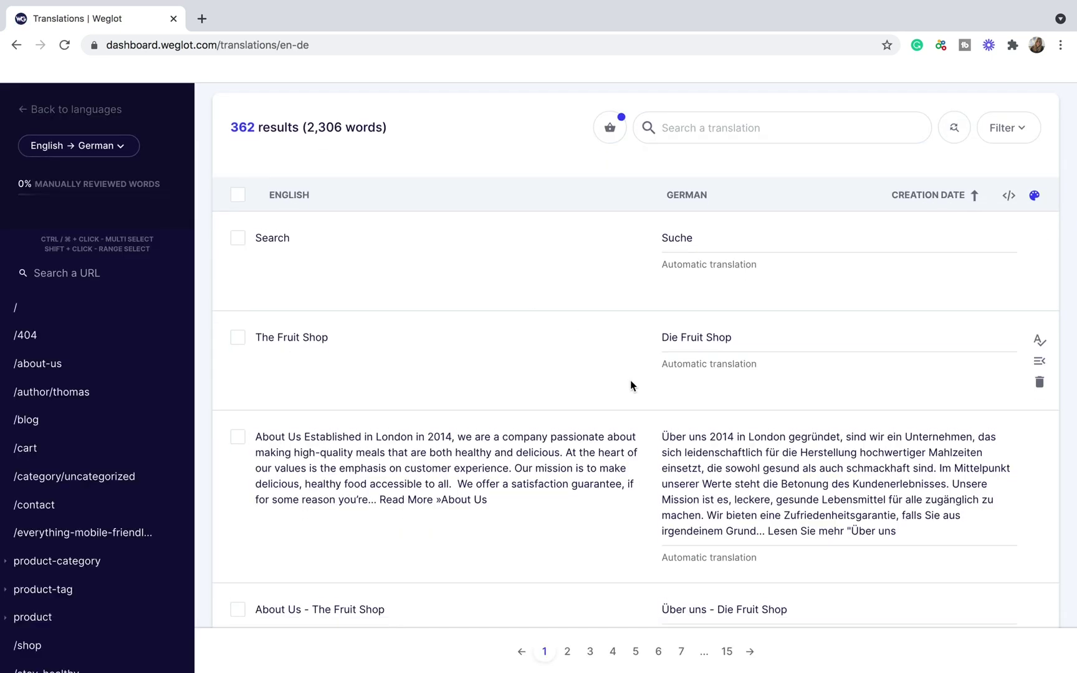
scroll(631, 385, down, 6)
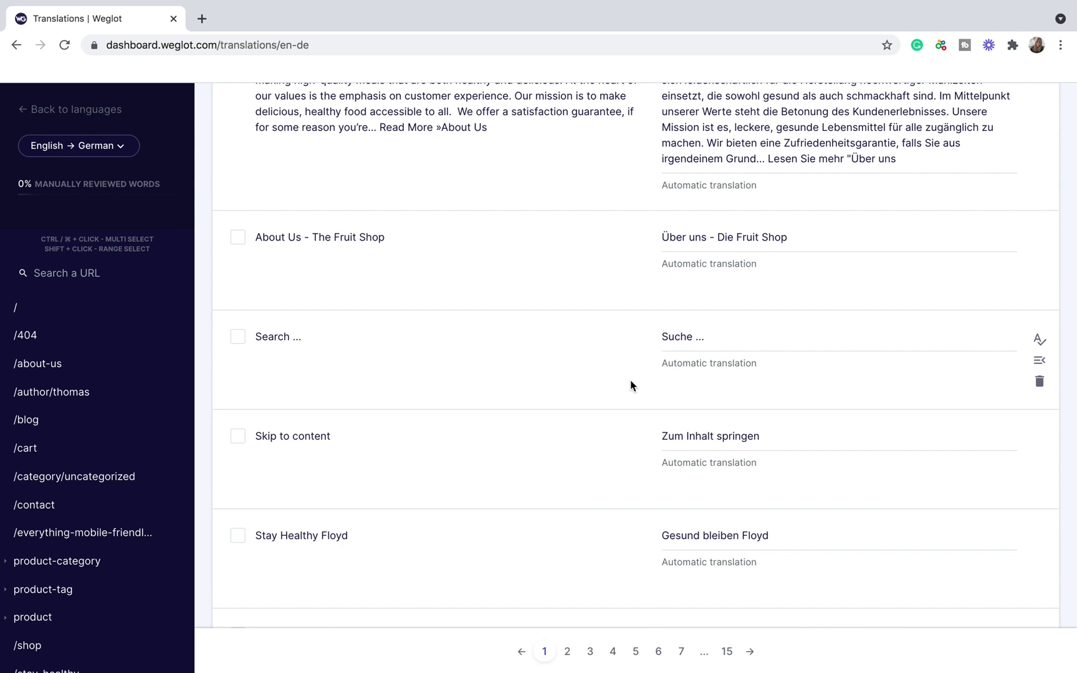
click(711, 339)
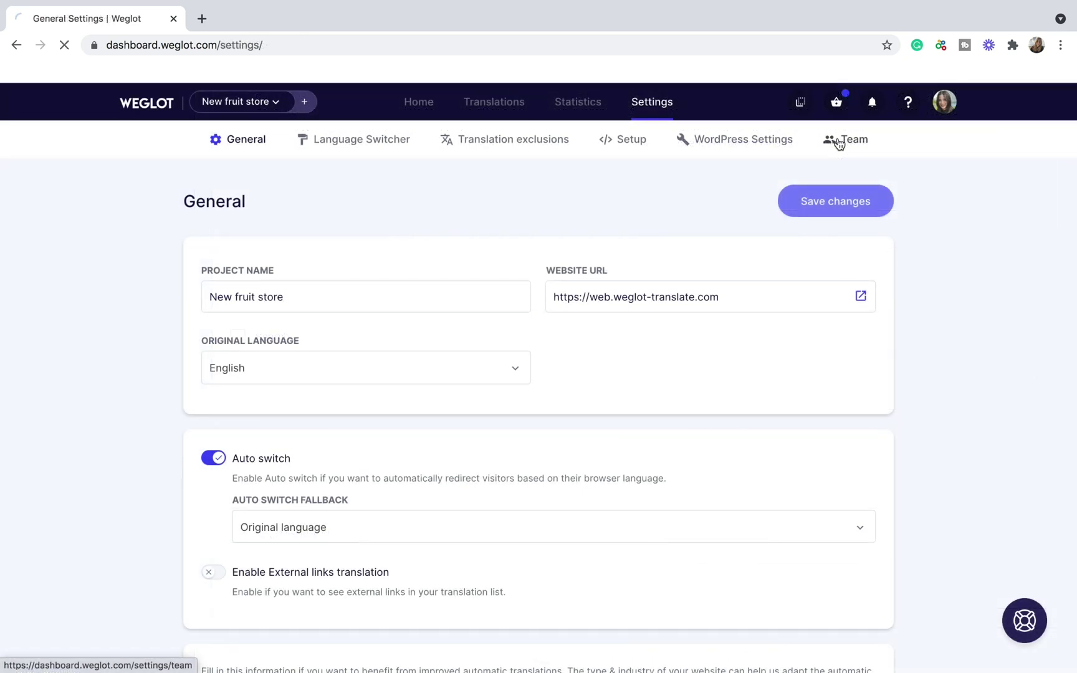
- Start adding a Translator team member, then add The Fruit Shop translation to the order
click(839, 142)
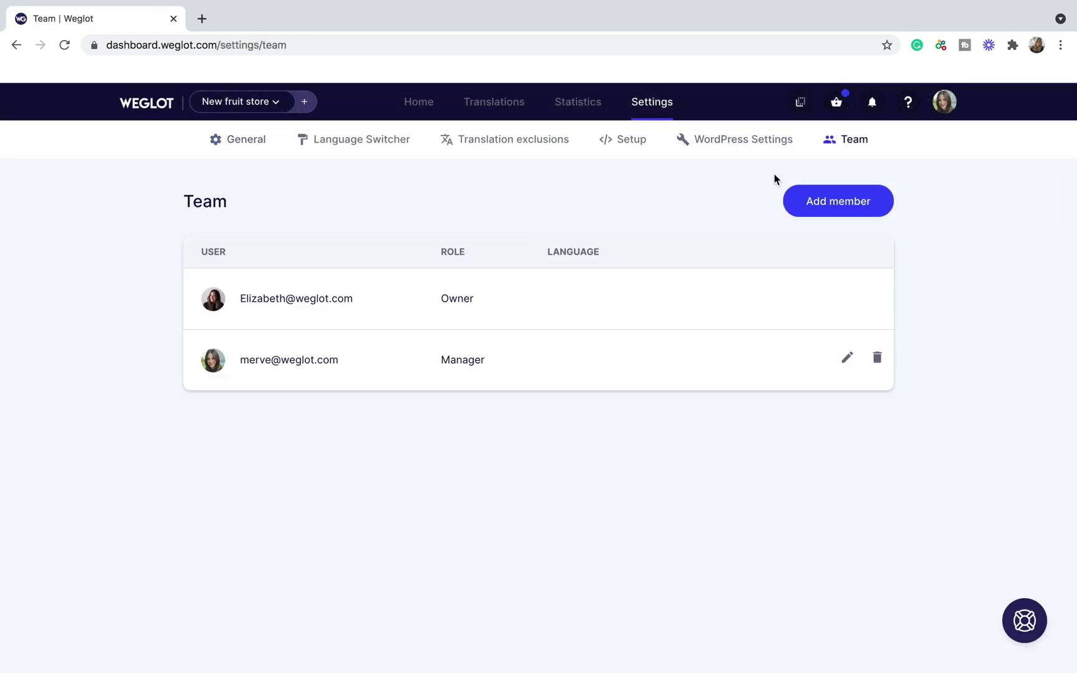
click(859, 202)
click(651, 353)
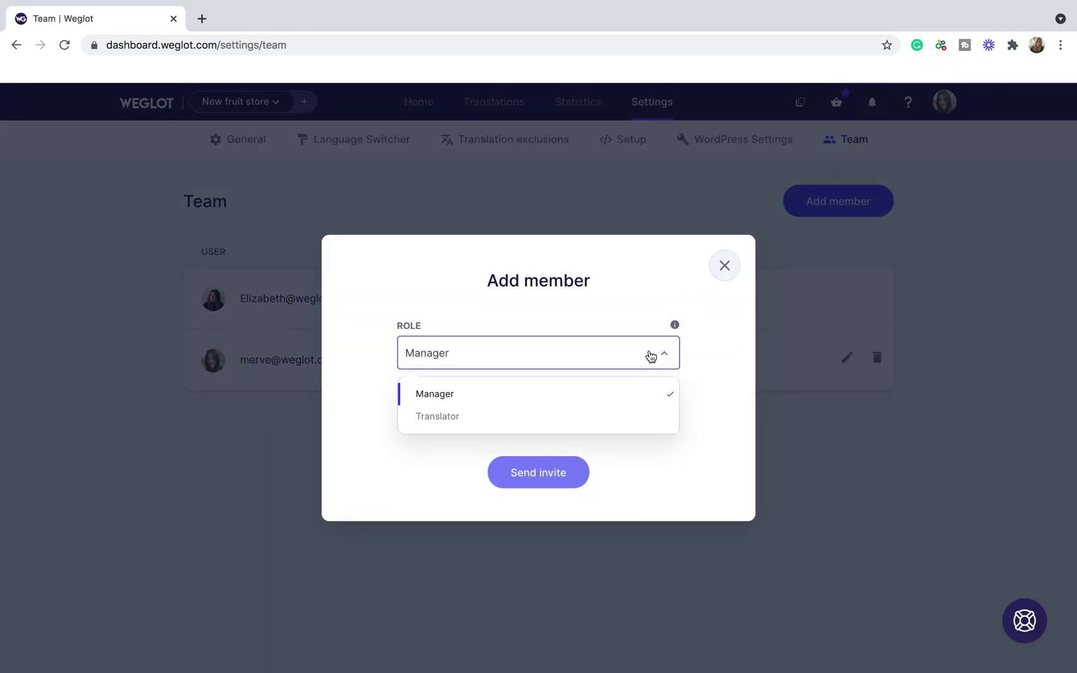
click(599, 420)
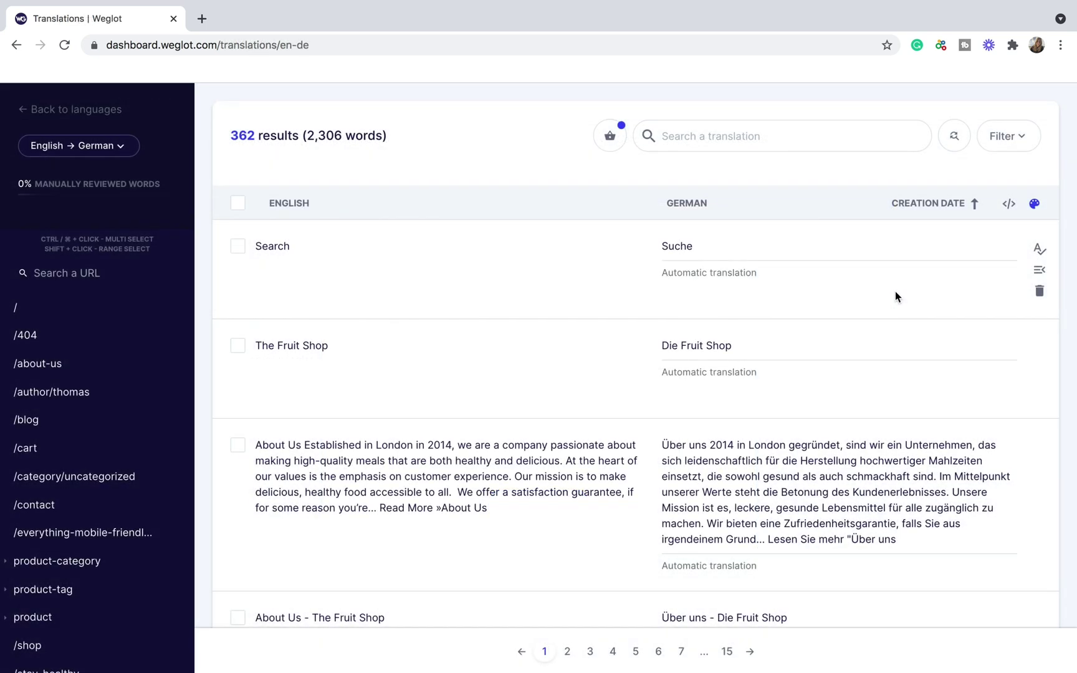
click(1038, 372)
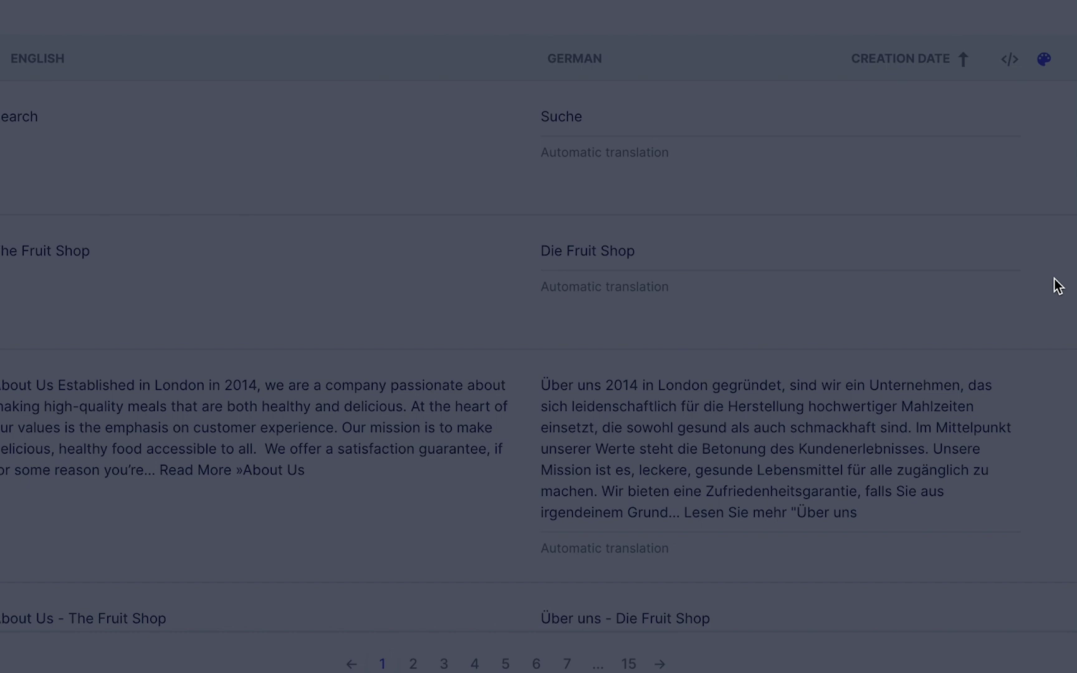
click(576, 495)
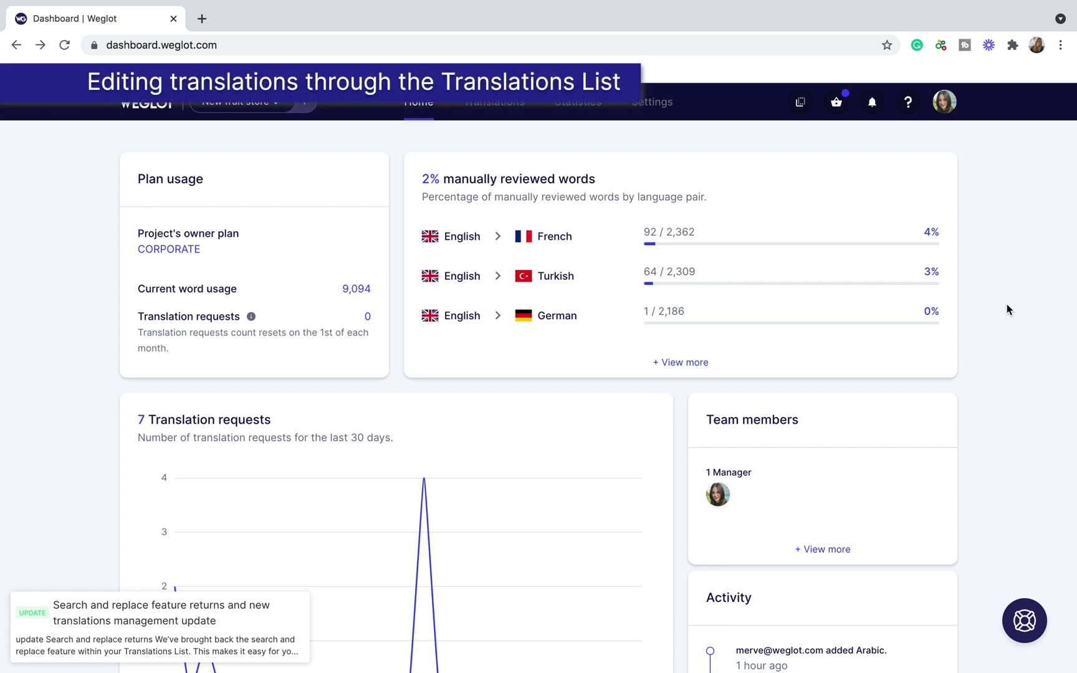
- In the German list, change 'Search for:' to 'Suche nach;' and save it as a manual edit
click(514, 318)
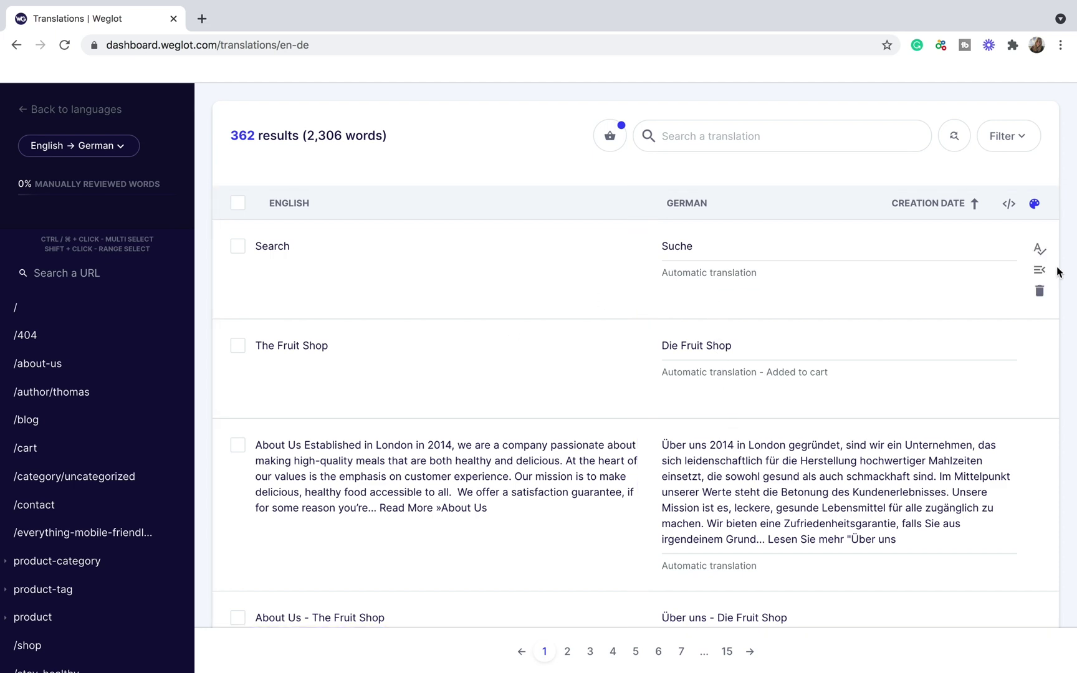
scroll(1056, 272, down, 12)
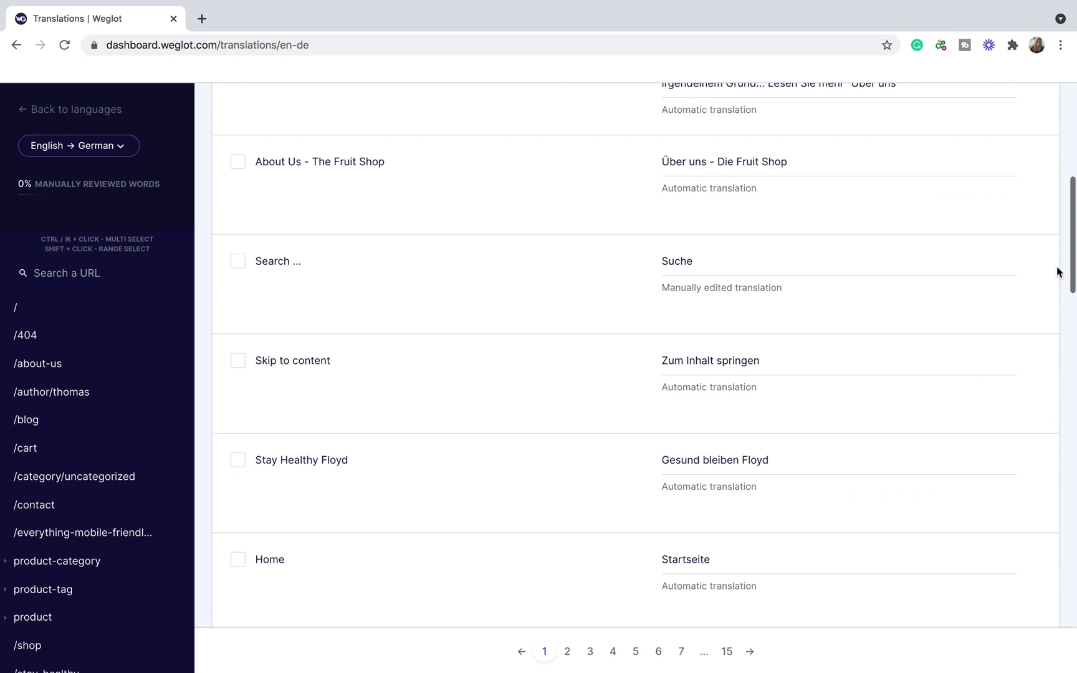
scroll(1056, 272, down, 10)
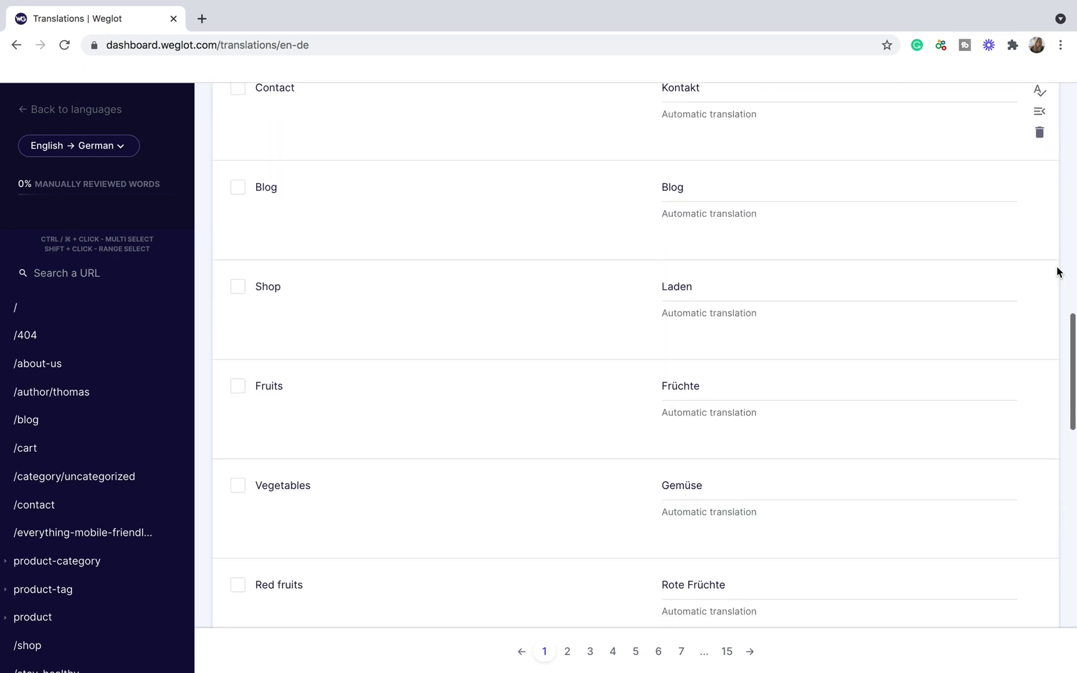
scroll(1056, 272, down, 3)
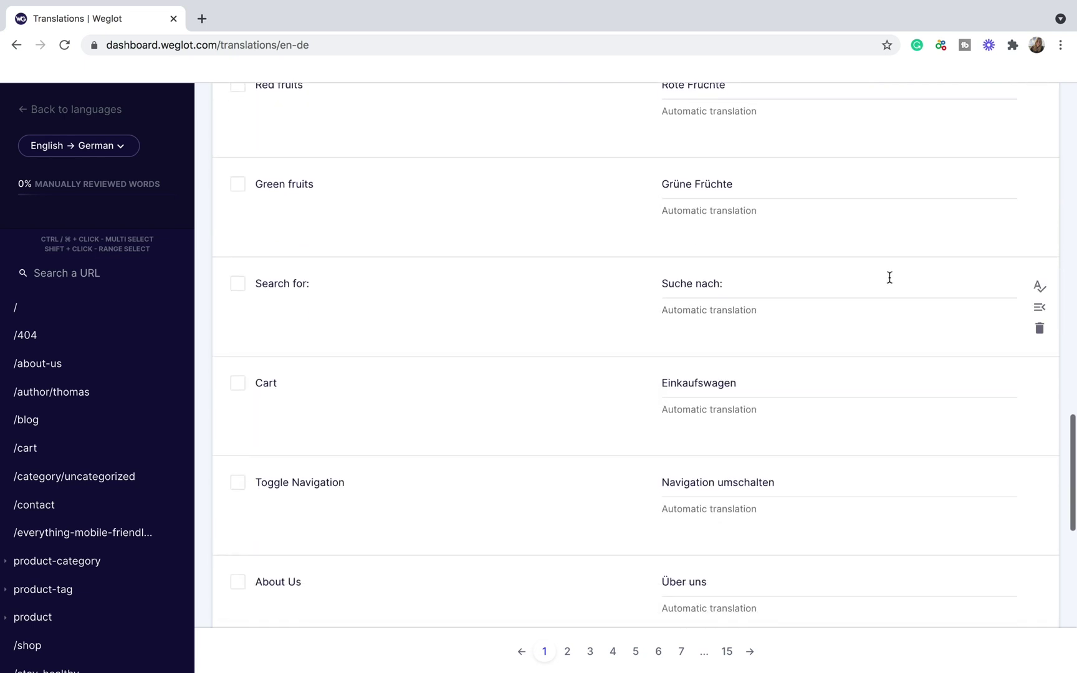
click(724, 285)
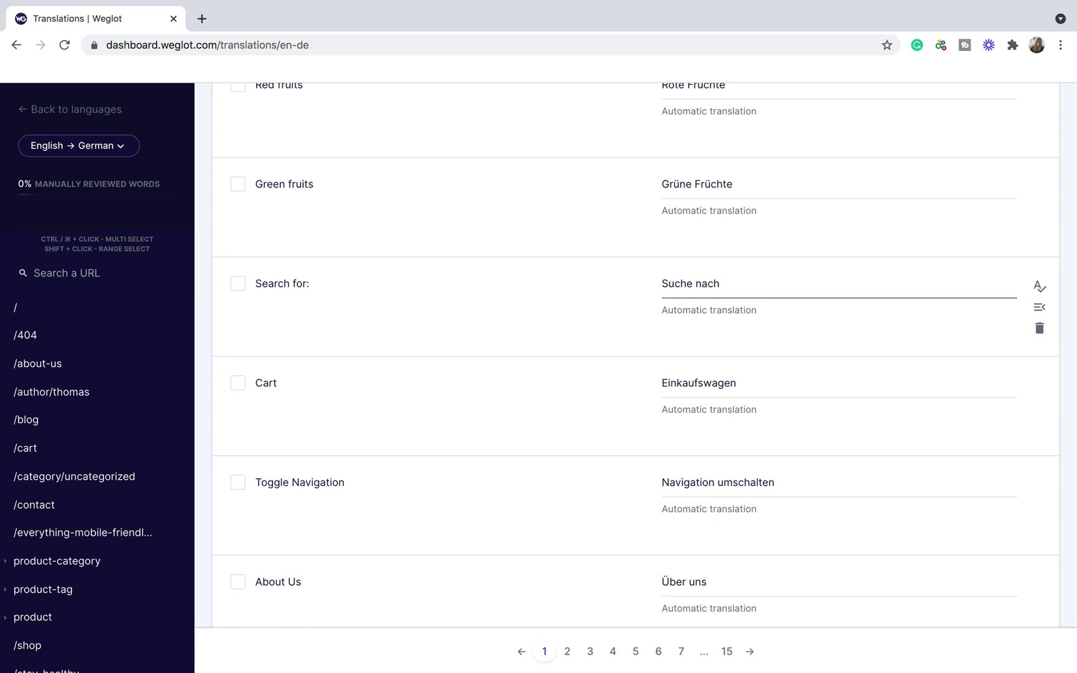
click(802, 325)
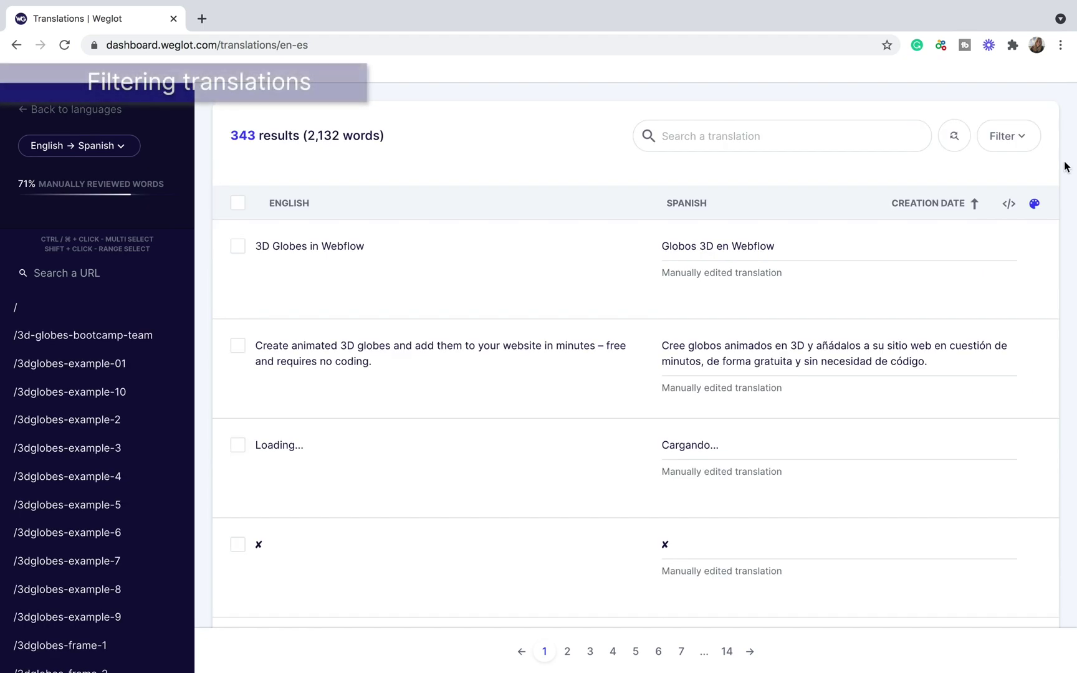
- Show the Type, Quality and Reviewed by filter options for English-to-Spanish translations
click(1020, 138)
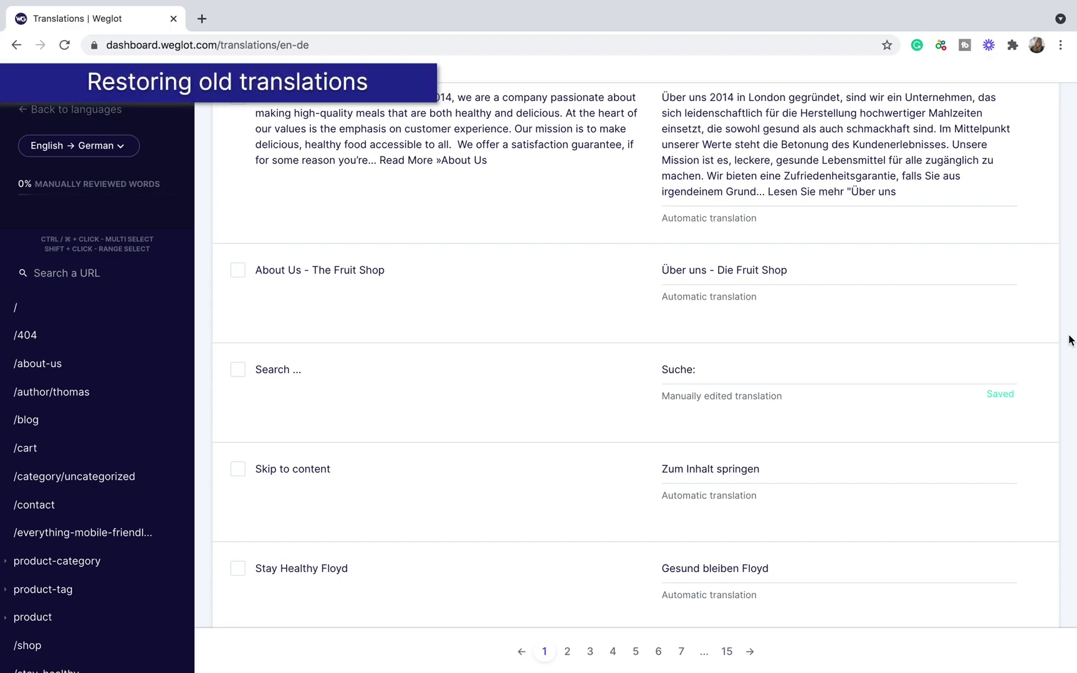
- Open the German 'Search ...' translation's details and view its History tab
mouse_move(1038, 370)
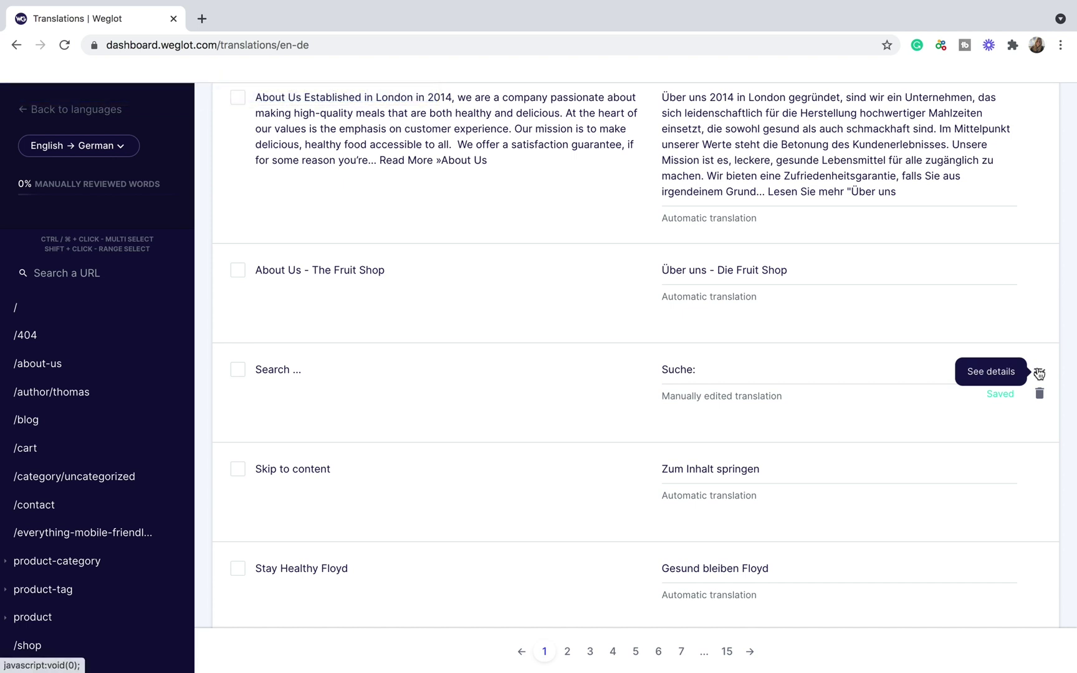
click(1038, 373)
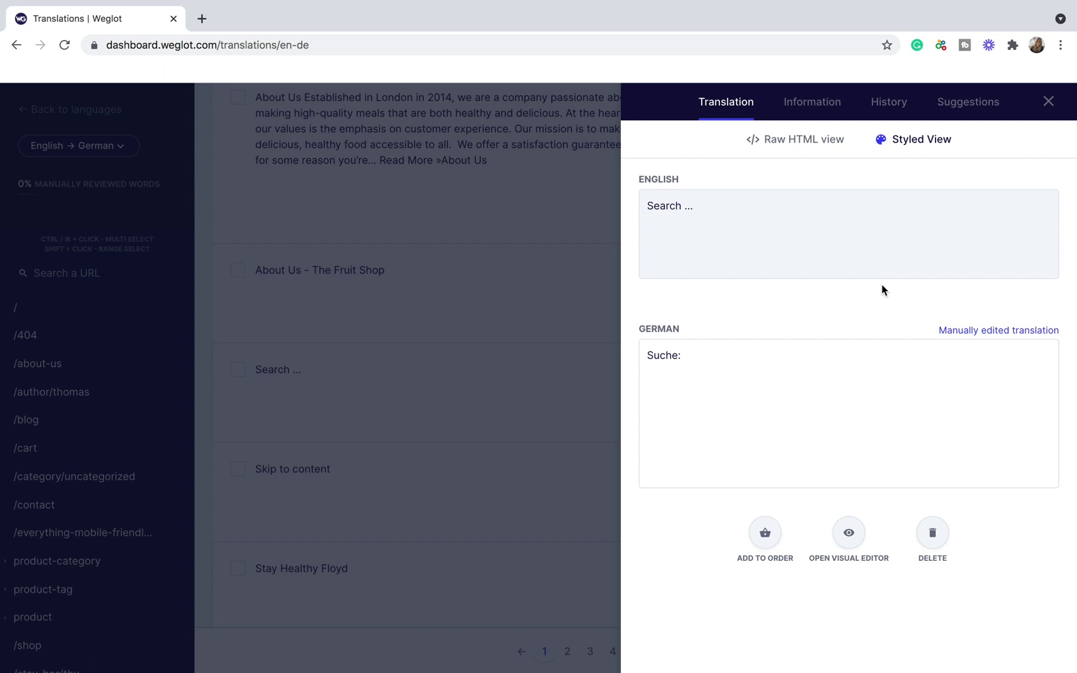
click(895, 105)
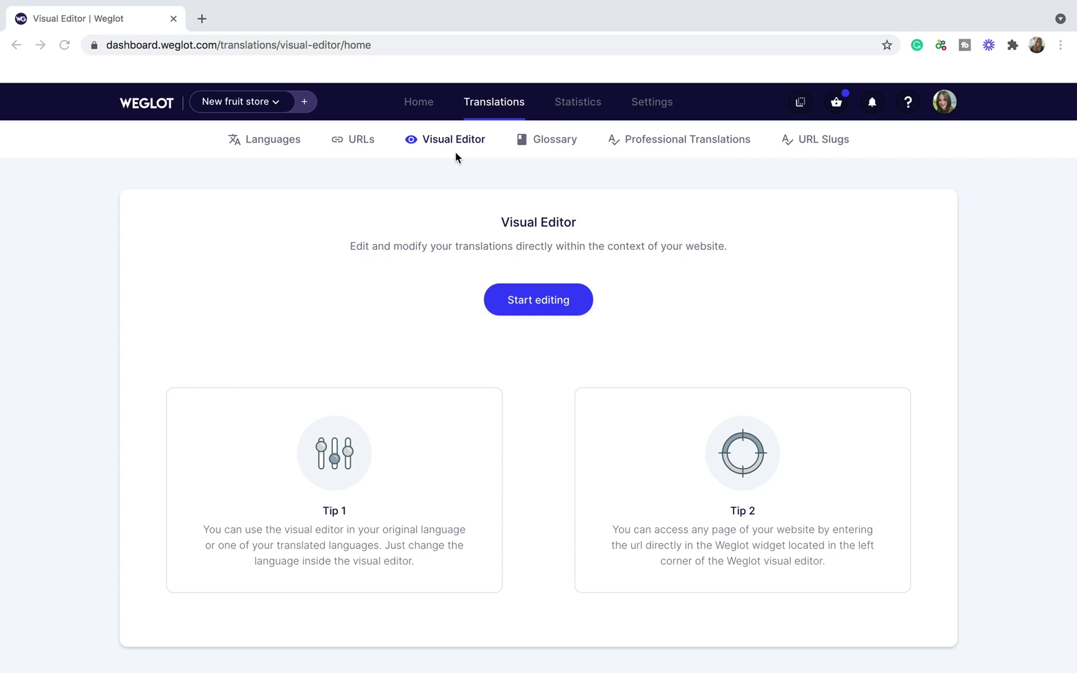
- Launch the visual editor on The Fruit Shop, check the headline's translation, and view it in Arabic
click(530, 294)
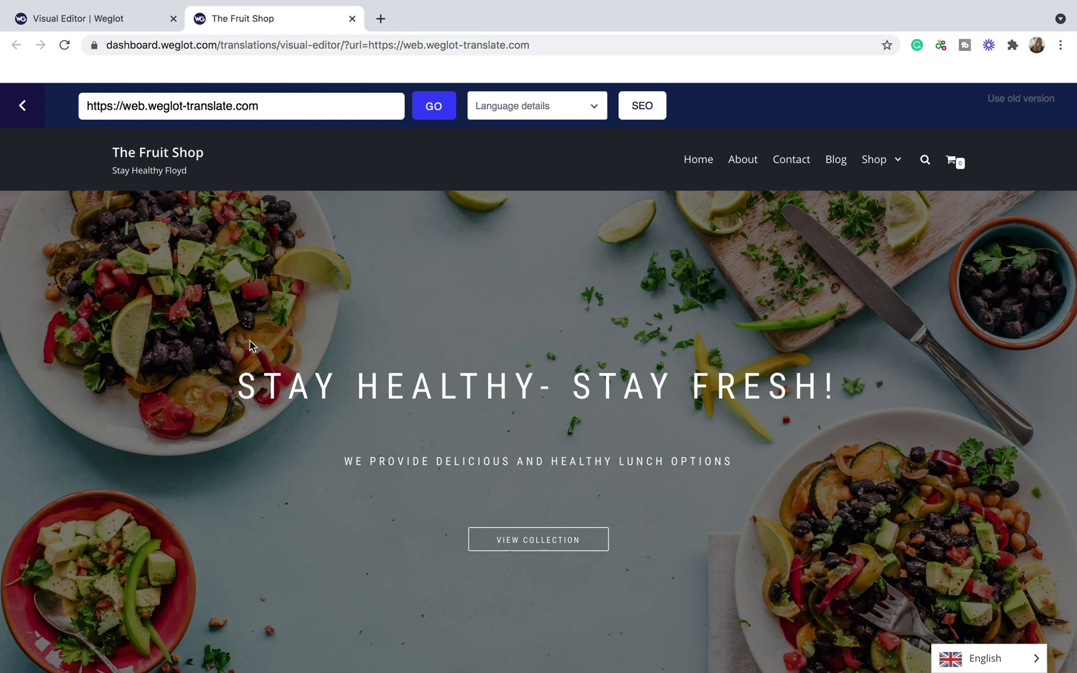
mouse_move(182, 373)
click(15, 425)
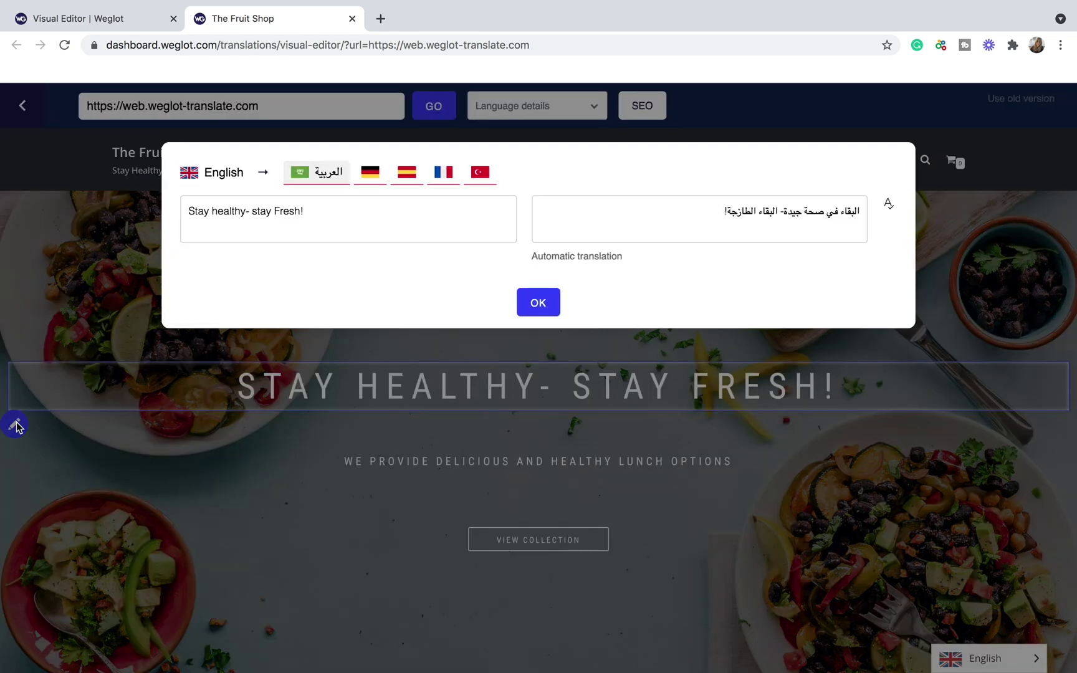
click(173, 519)
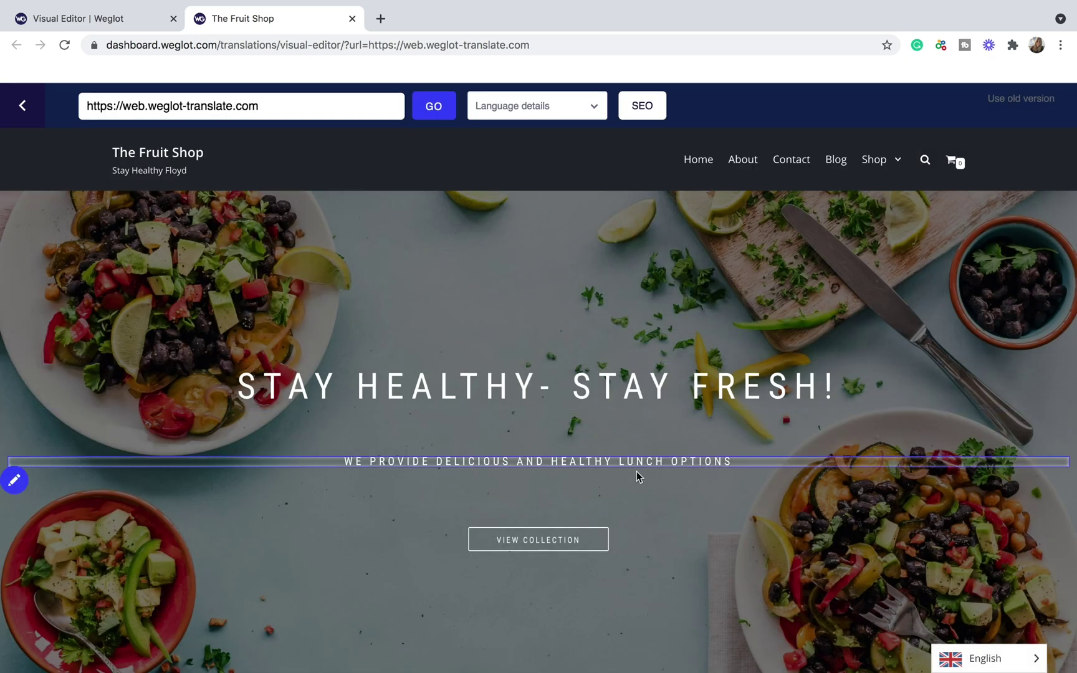
click(979, 659)
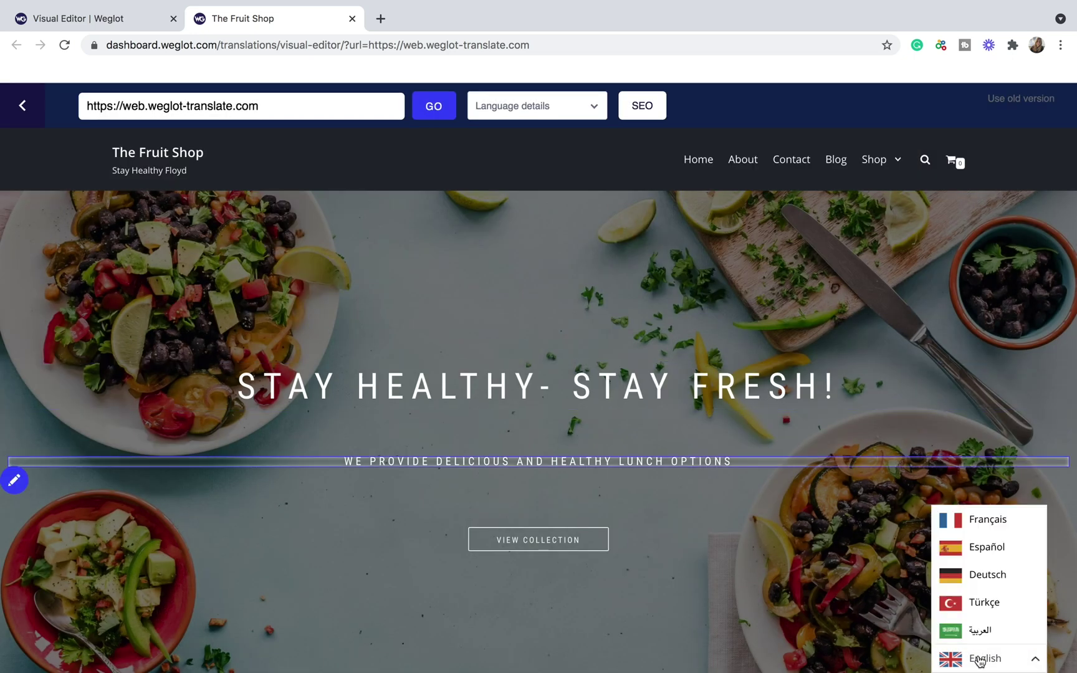
click(978, 632)
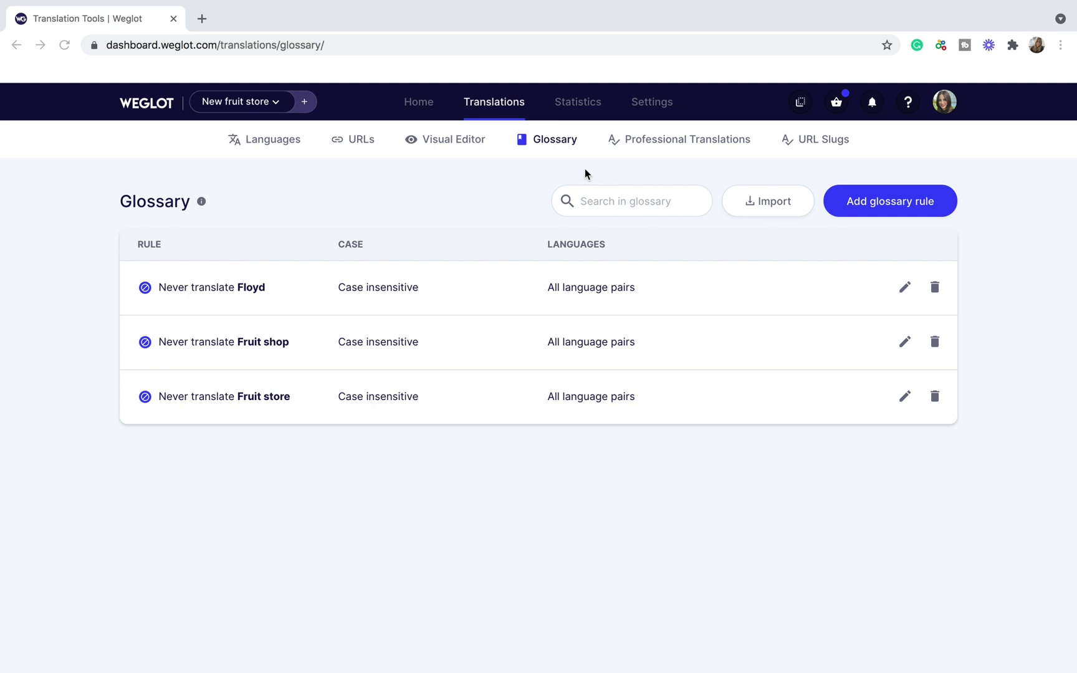
- Save an 'Always translate' French glossary rule mapping 'you' to 'vous'
click(940, 210)
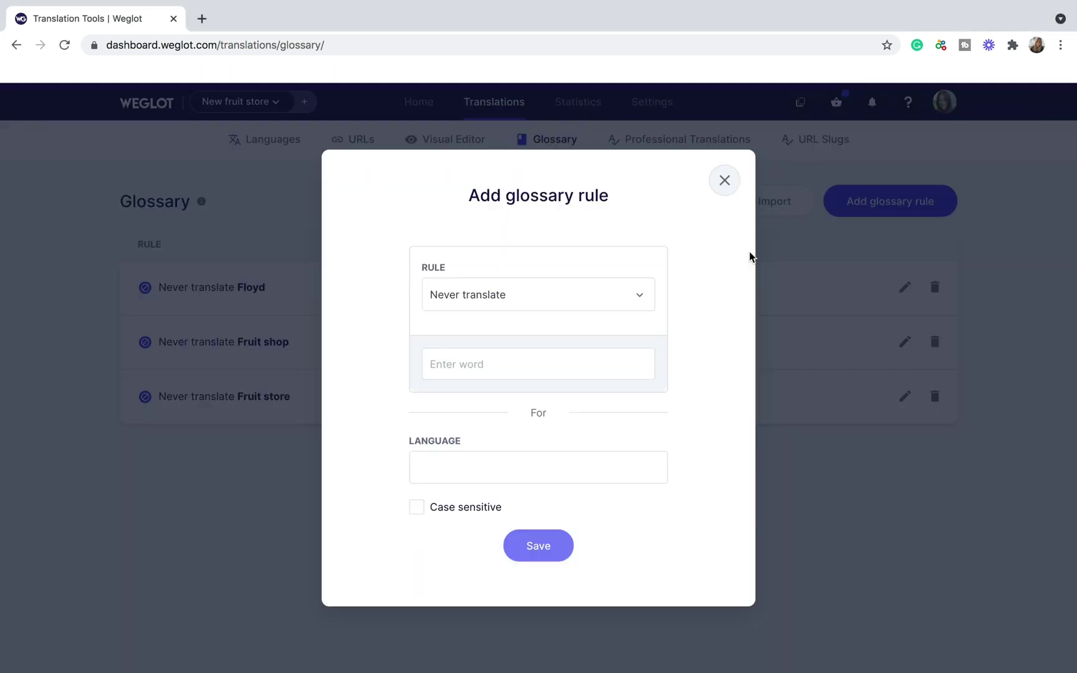
click(603, 304)
click(541, 355)
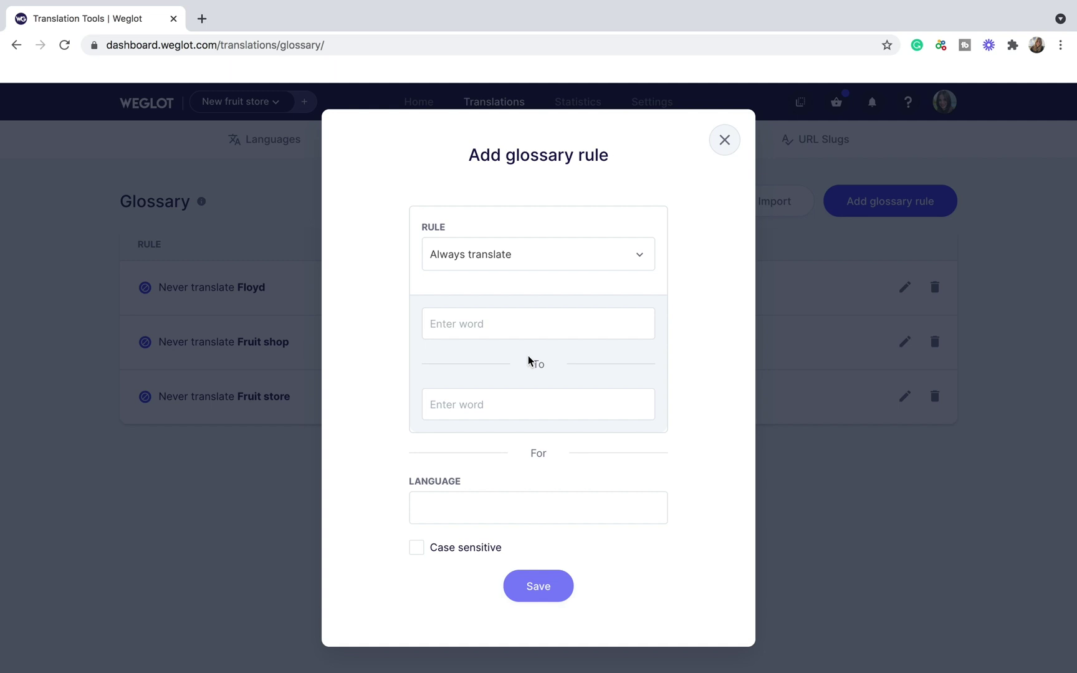
click(511, 324)
text(you)
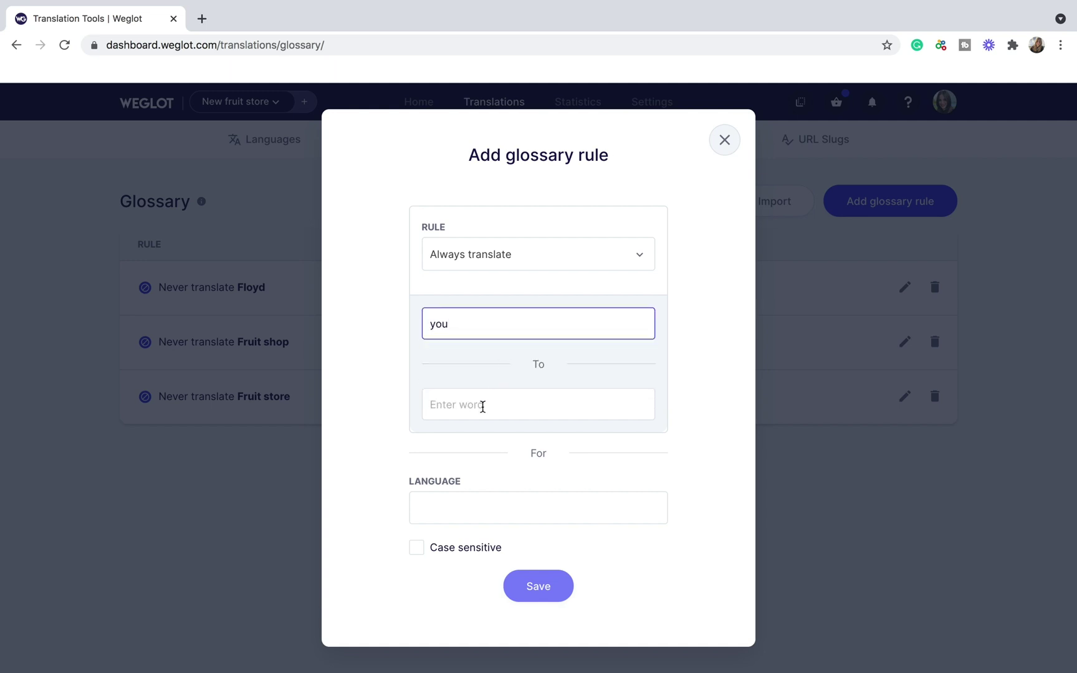
click(480, 404)
text(vous)
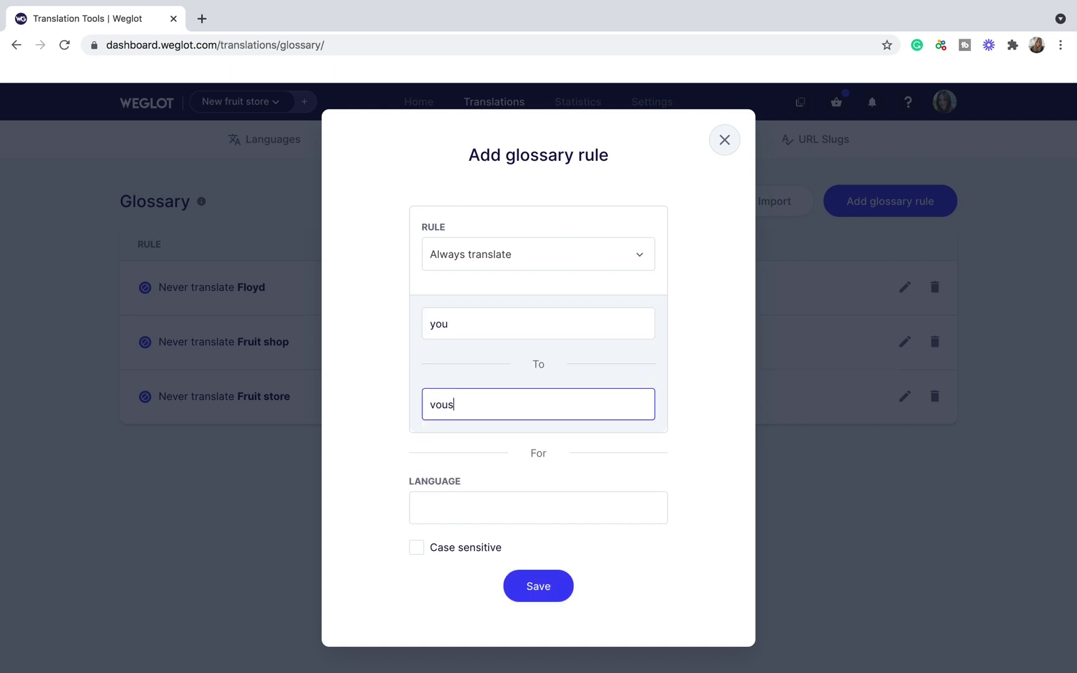
click(480, 500)
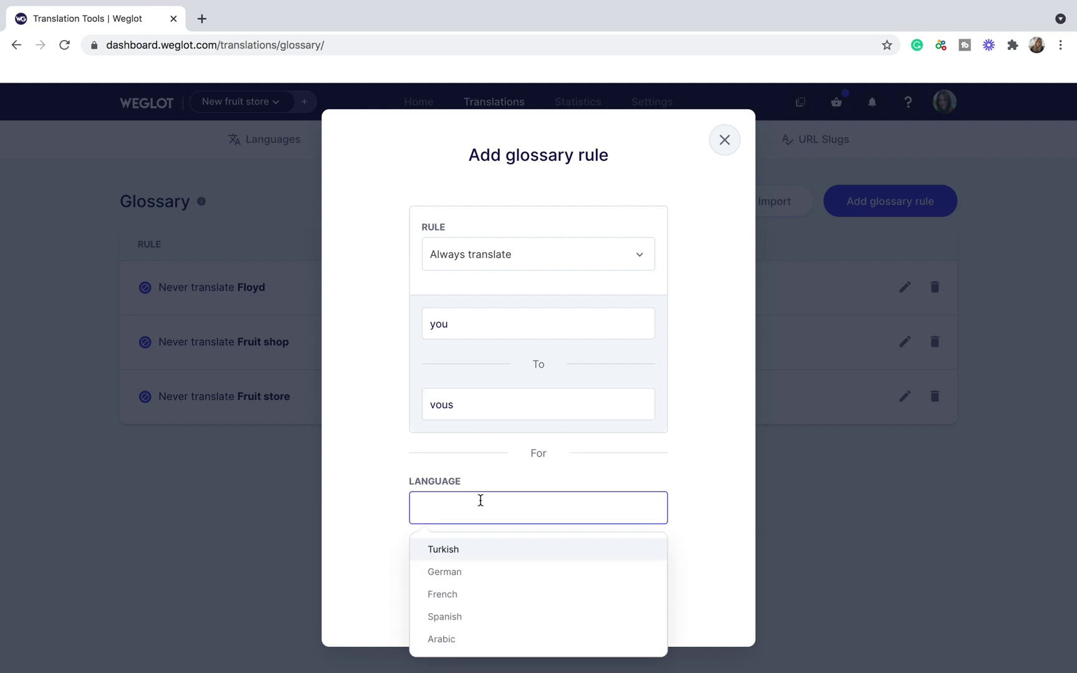
click(457, 601)
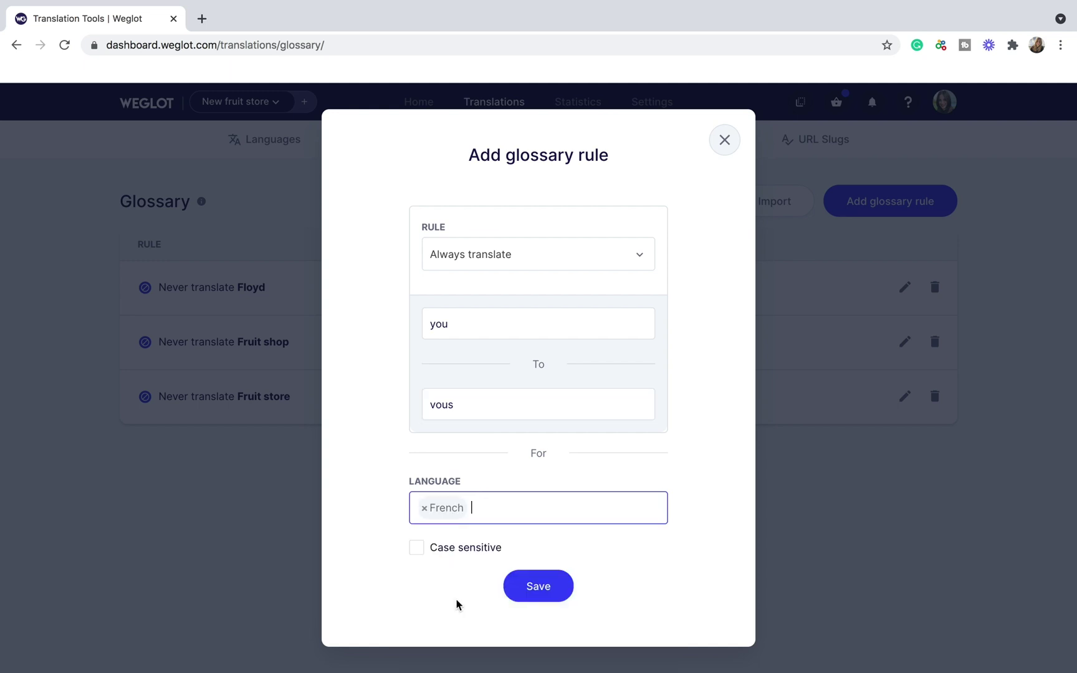
click(551, 584)
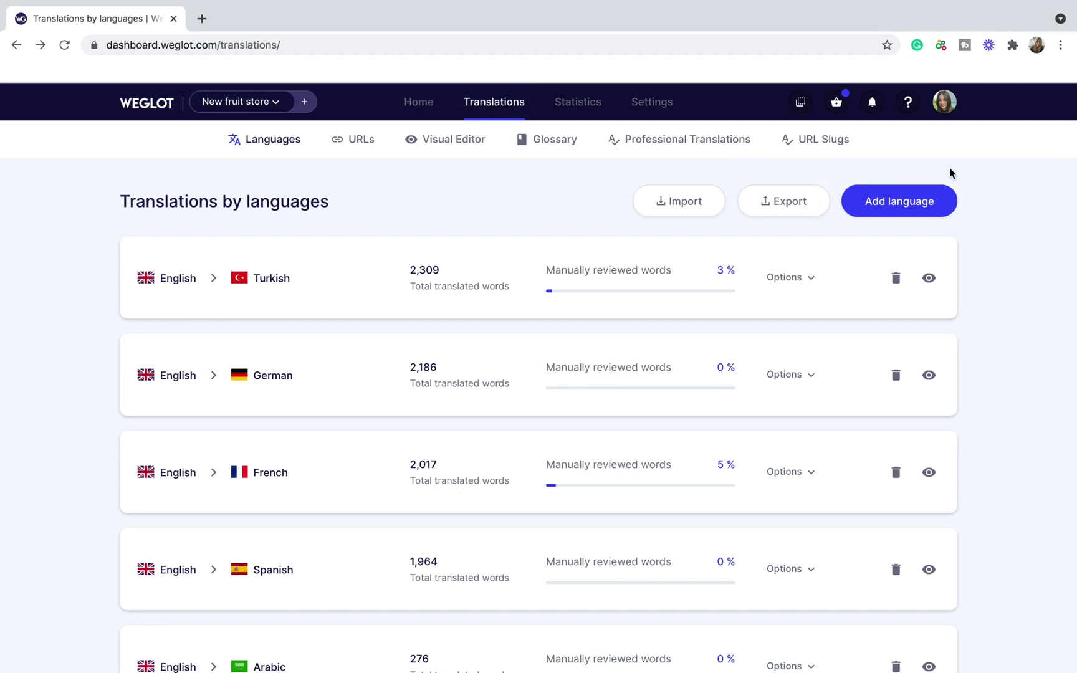
- Export the translations as CSV, then go to the translations Import page
click(773, 201)
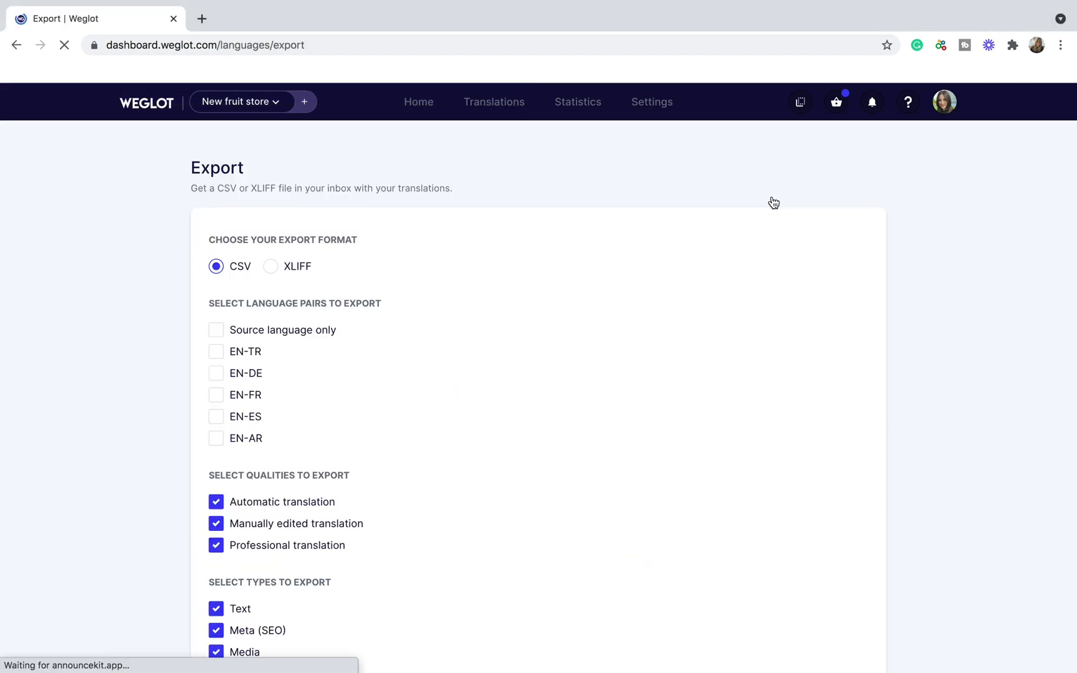
scroll(459, 253, down, 2)
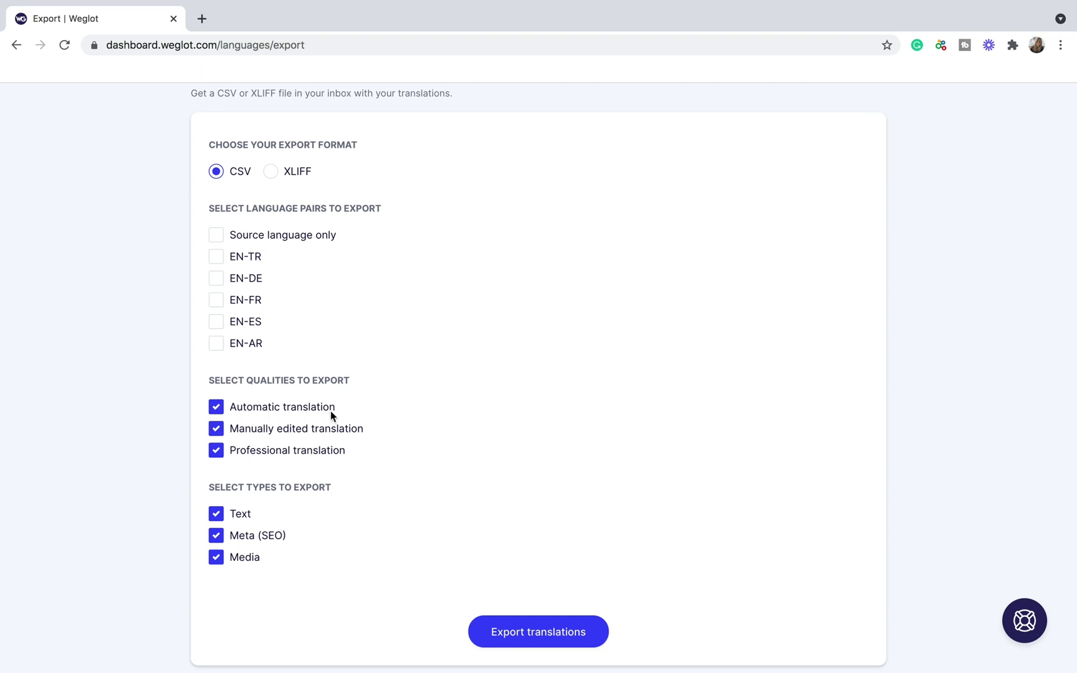
click(527, 623)
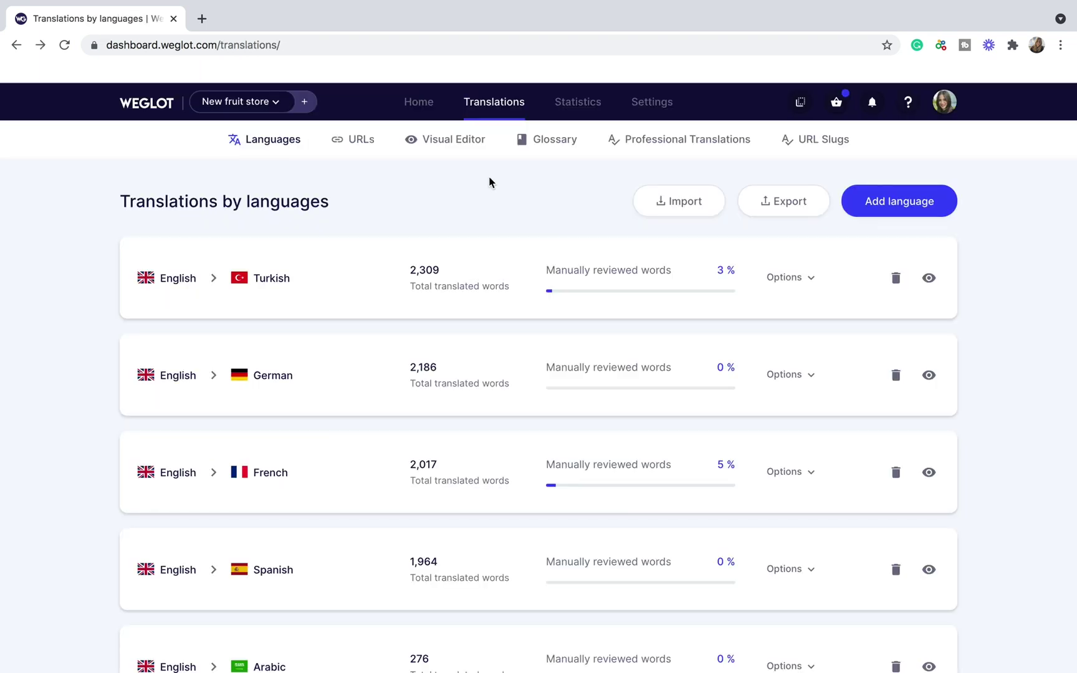
click(704, 202)
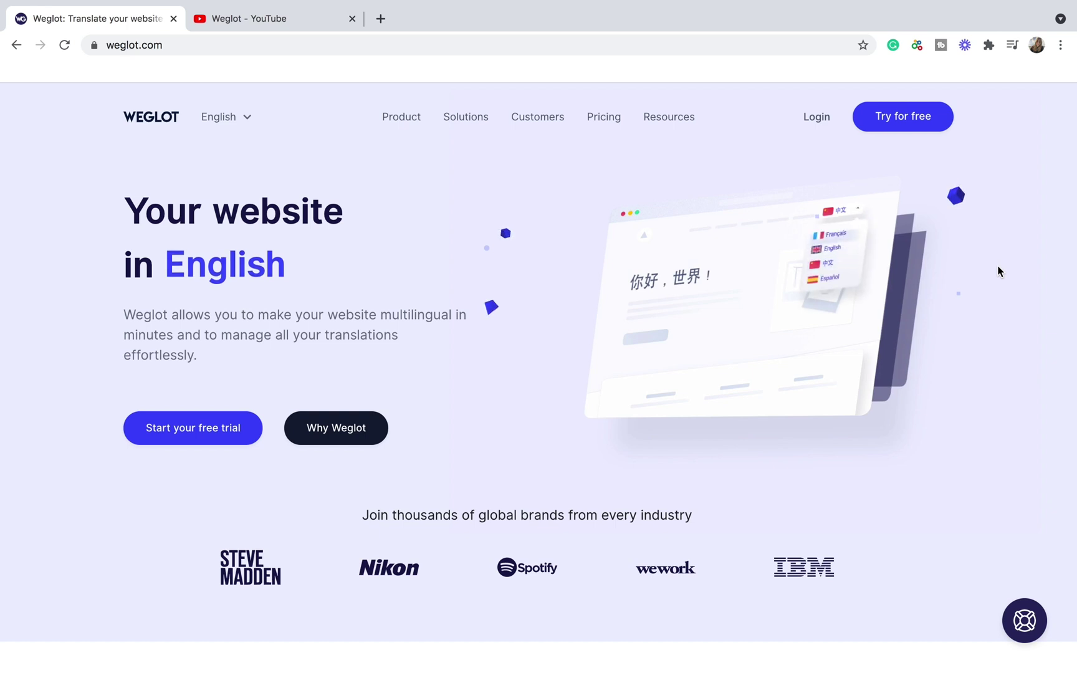
- Switch to the Weglot YouTube channel tab and scroll down to its Tutorials row
key(ctrl+Tab)
scroll(872, 213, down, 3)
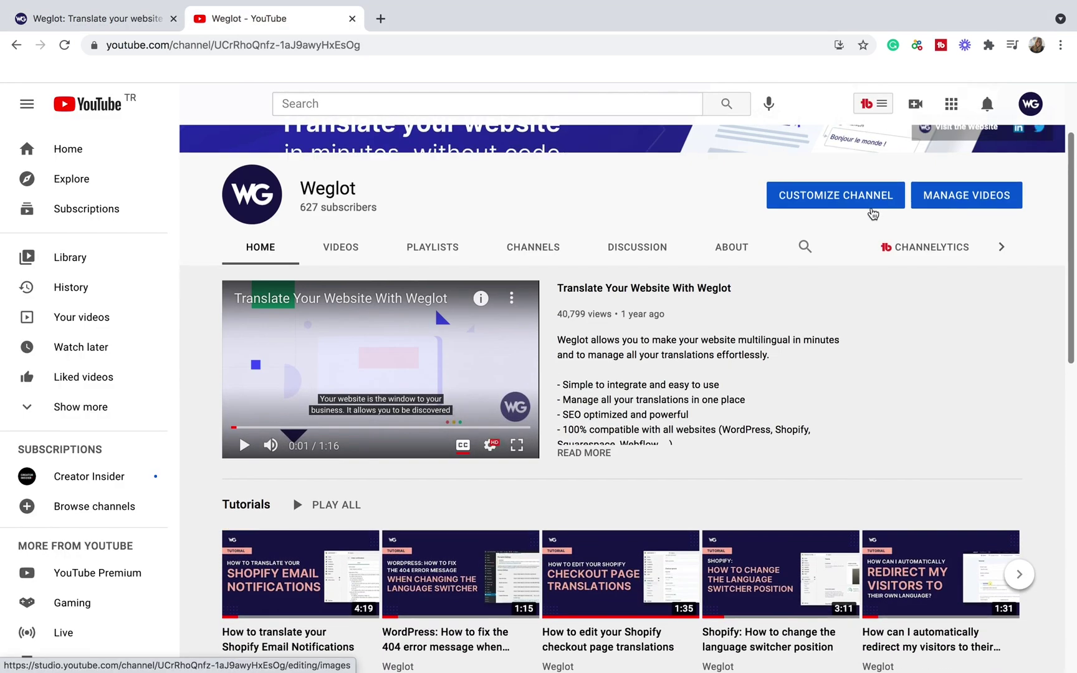